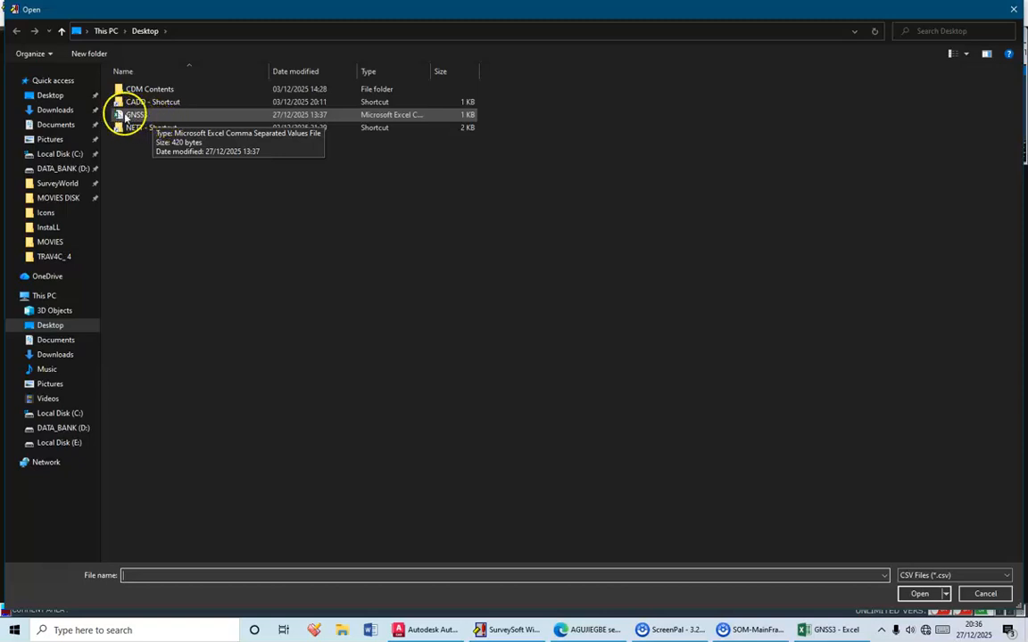
# Load the GNSS3 CSV file from the Desktop and widen its NotePad window to show every column
pyautogui.click(134, 117)
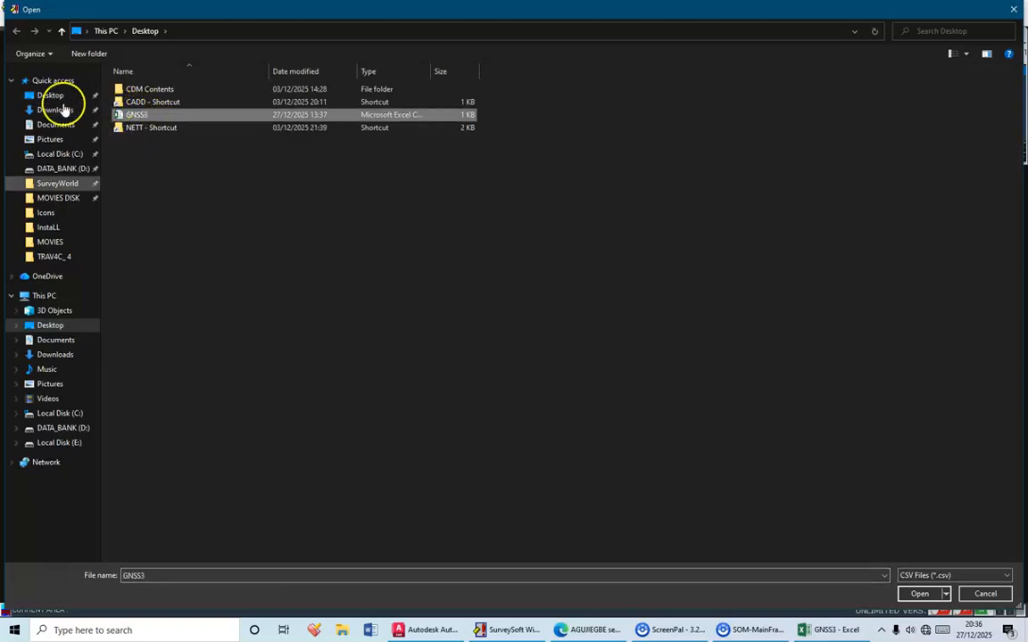
pyautogui.click(920, 595)
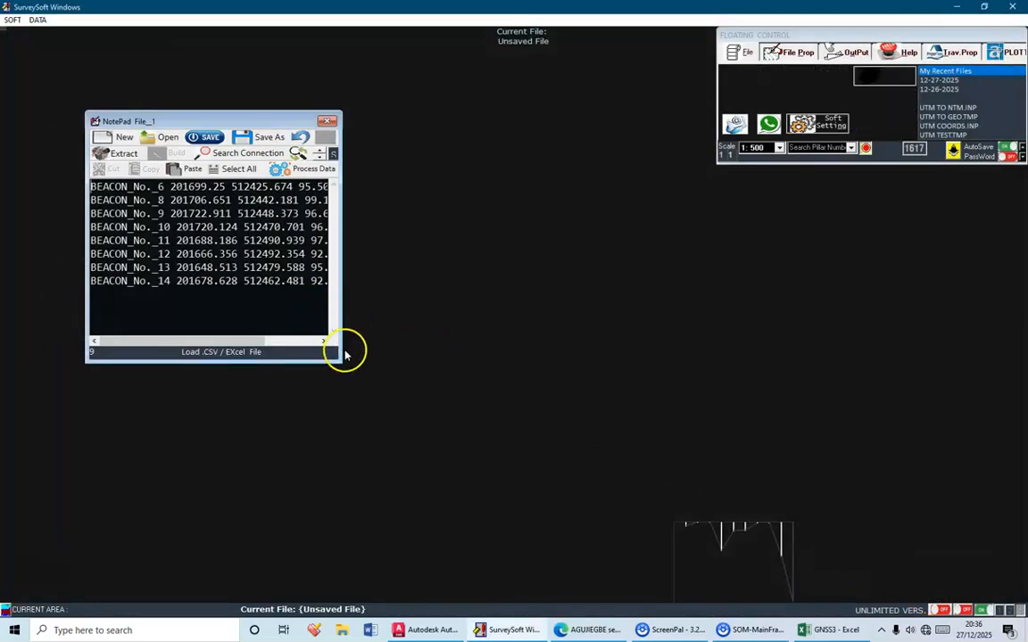
pyautogui.moveTo(339, 362); pyautogui.dragTo(464, 359)
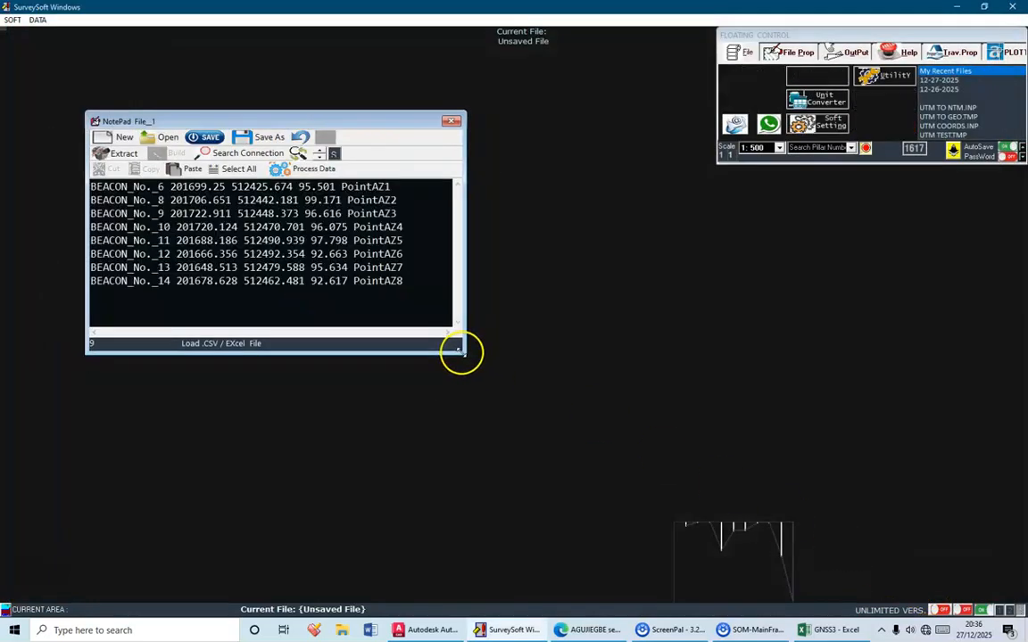
# Process the loaded data, assigning columns 1 to 5 as DESCRIPTION, NORTHING, EASTING, HEIGHT and PT./ STN ID
pyautogui.click(321, 171)
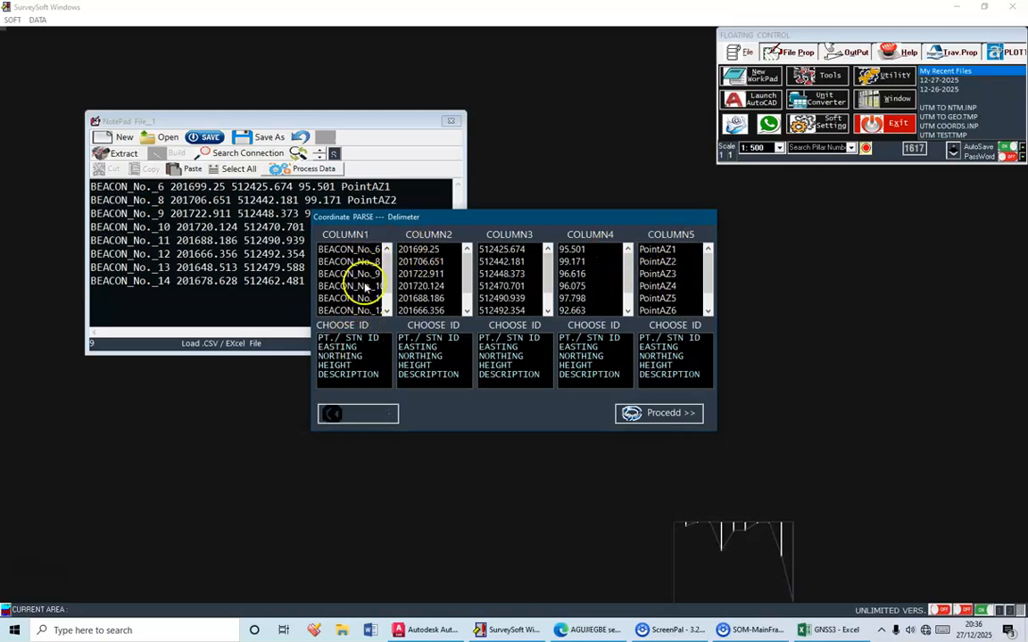
pyautogui.click(356, 375)
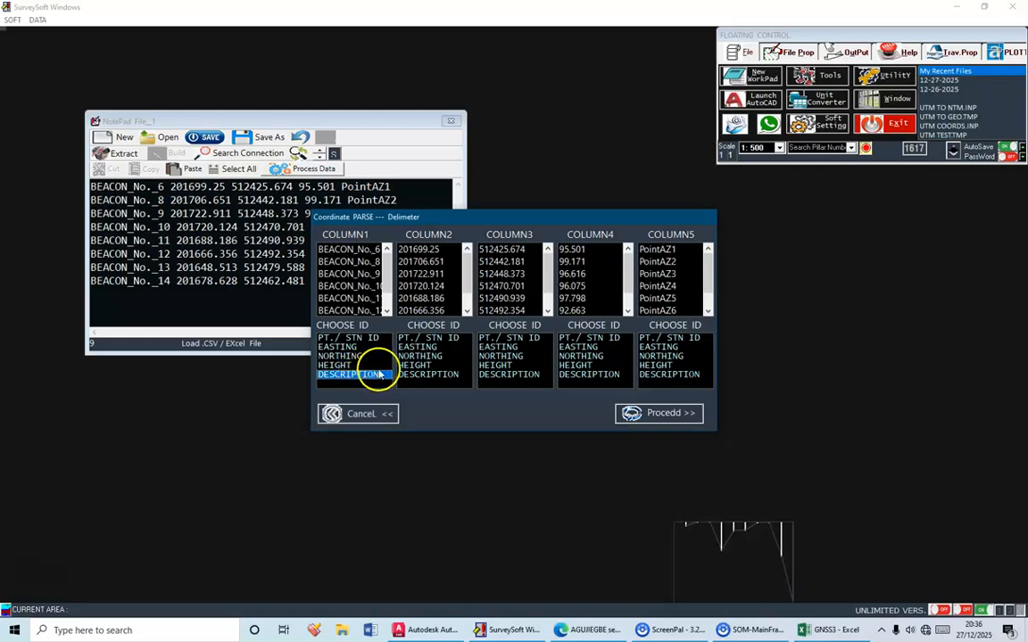
pyautogui.click(430, 357)
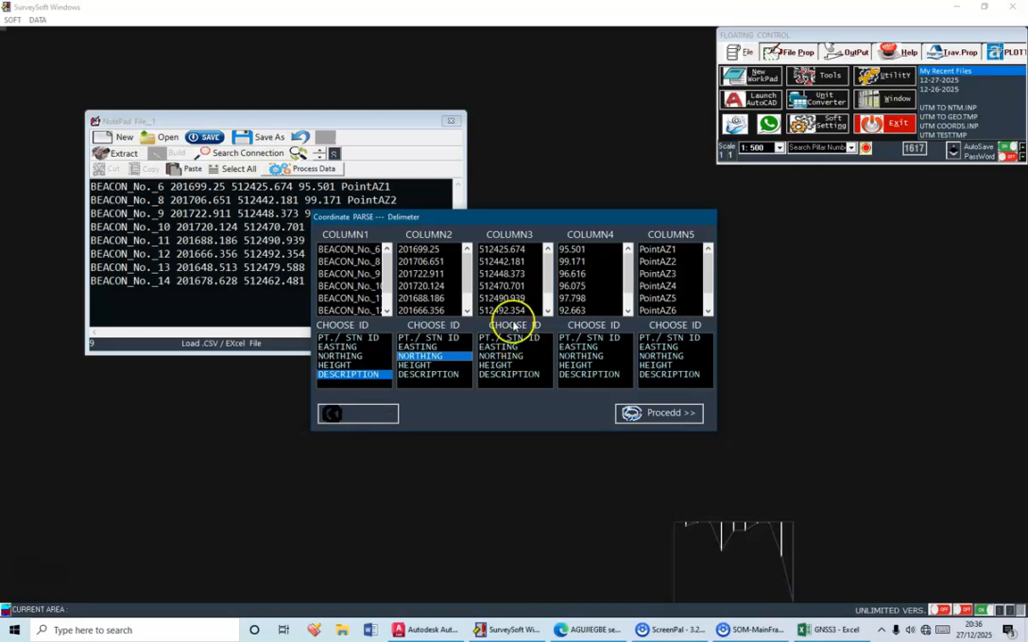
pyautogui.click(501, 347)
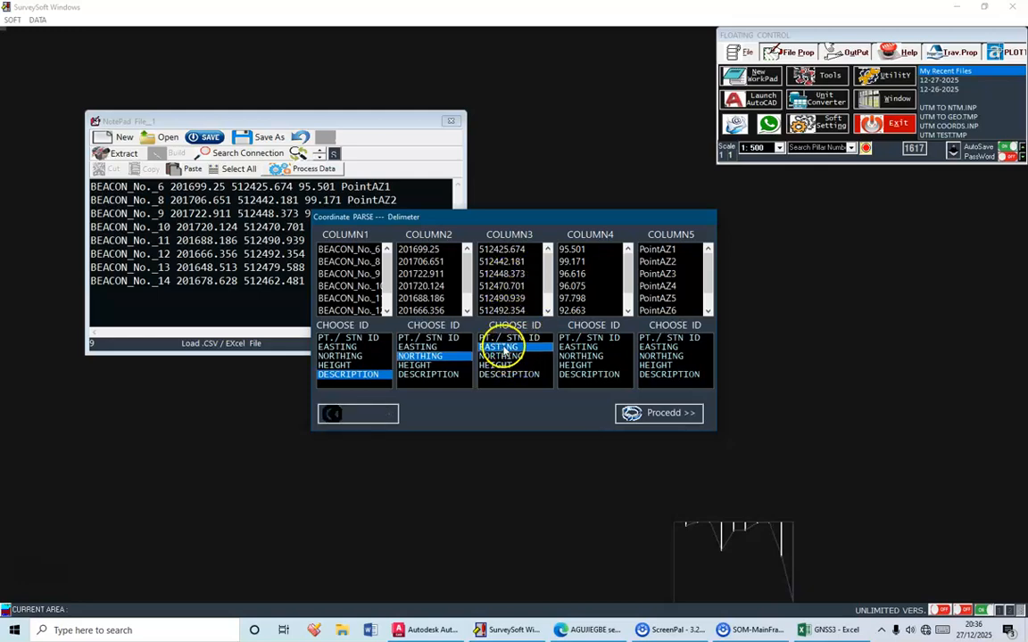
pyautogui.click(585, 366)
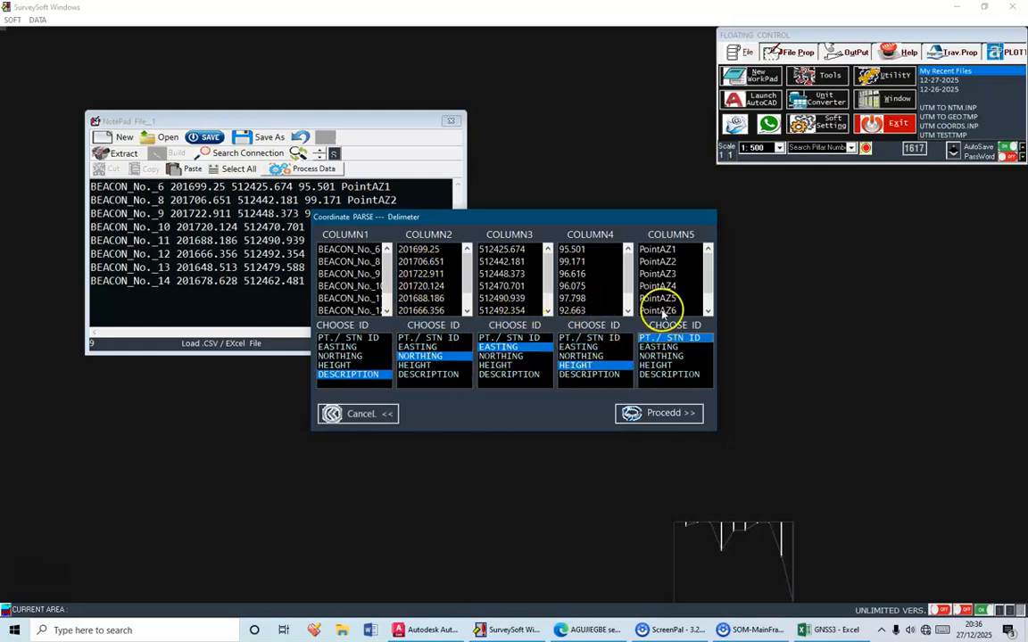
pyautogui.click(674, 414)
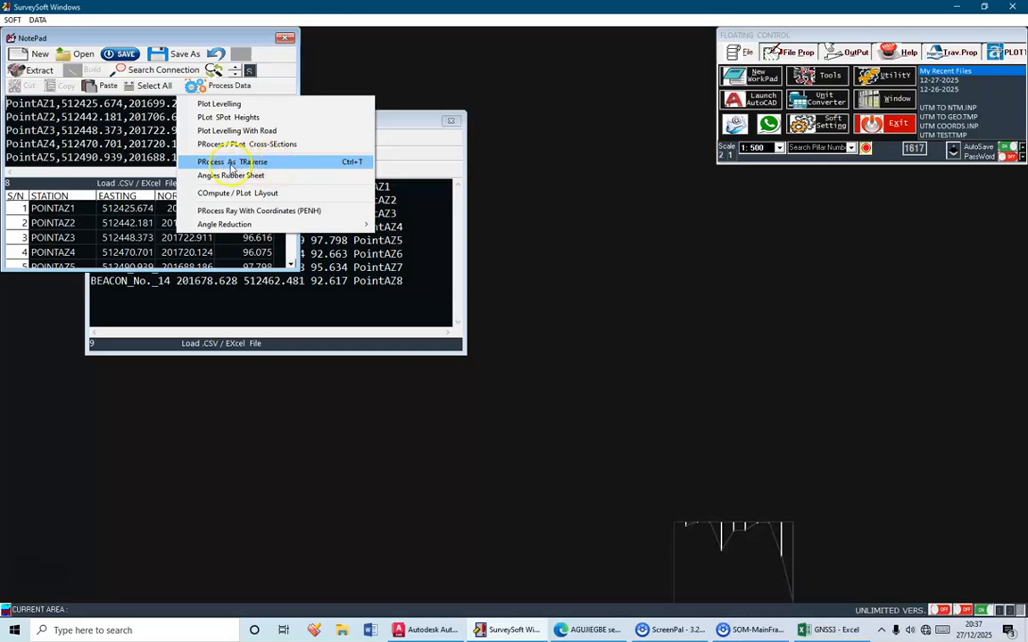
# Process the parsed coordinates as a traverse and stop the computation report from closing automatically
pyautogui.click(309, 162)
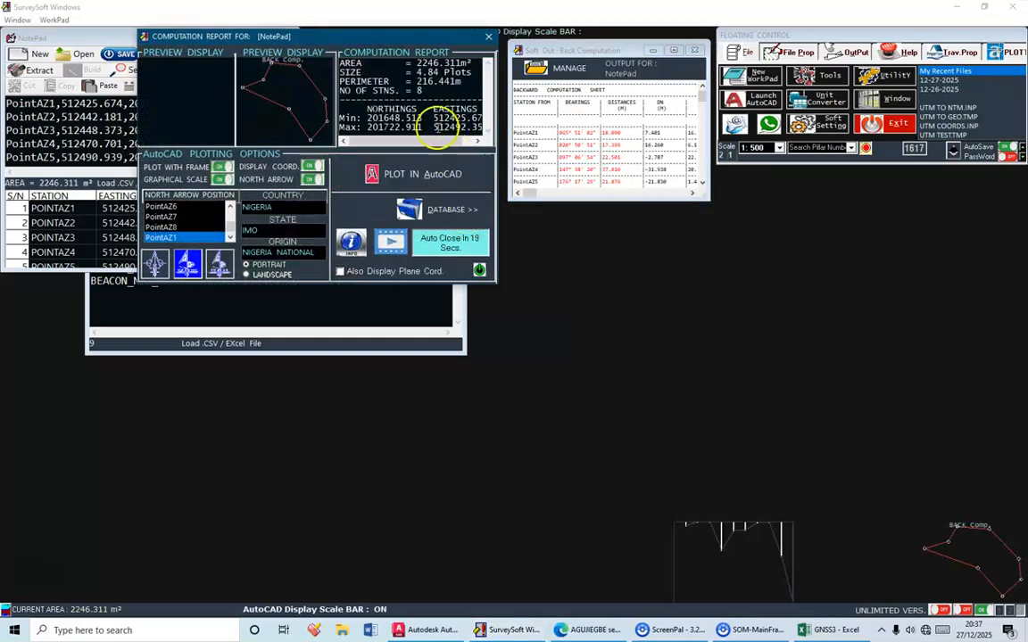
pyautogui.moveTo(401, 42); pyautogui.dragTo(563, 196)
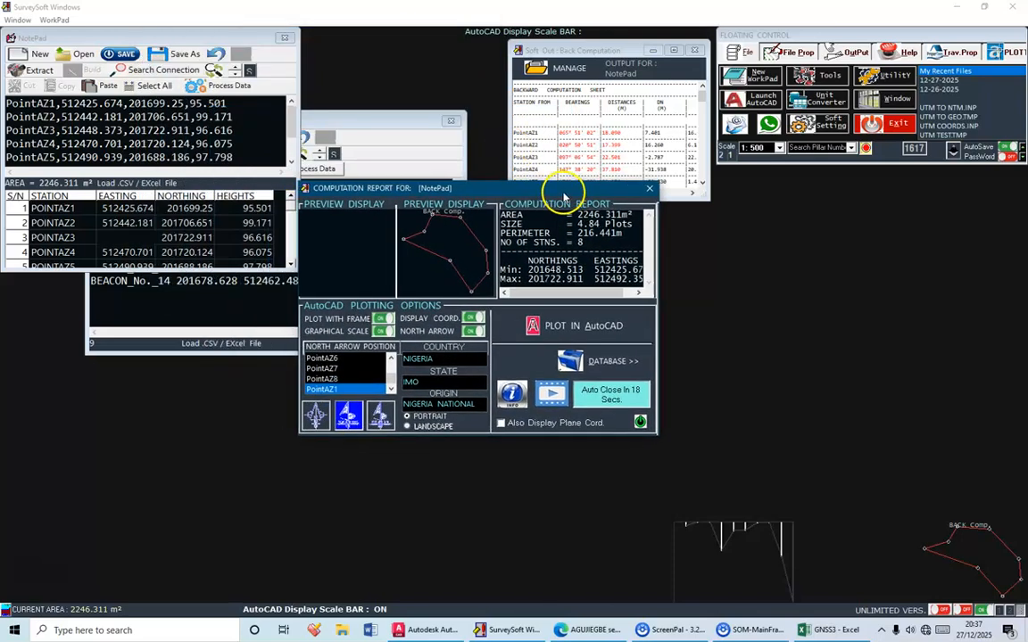
pyautogui.click(618, 399)
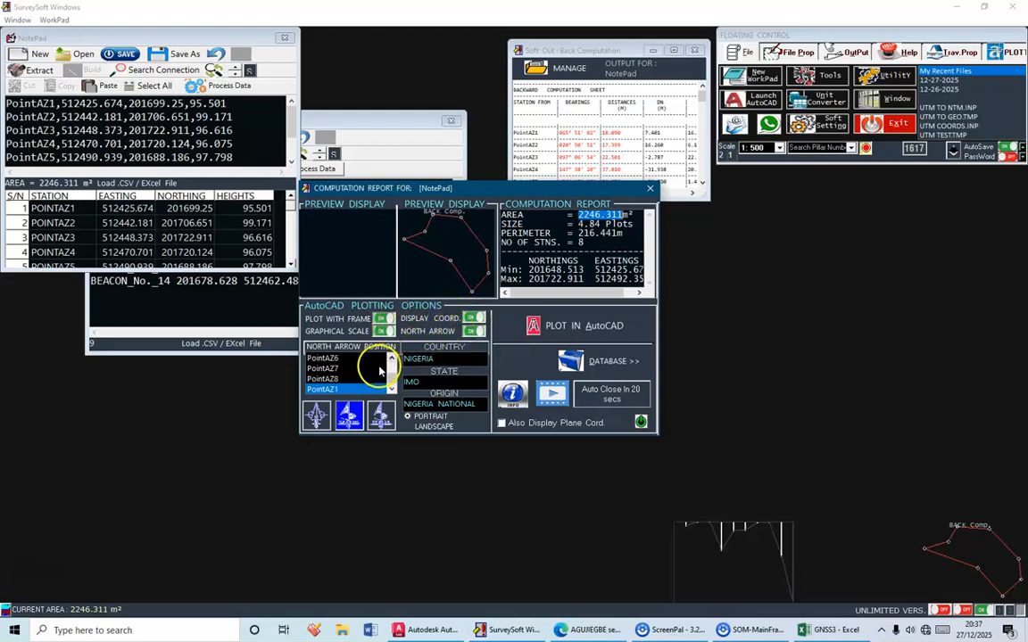
# Try other north arrow positions and styles, returning to PointAZ1 and the middle arrow style
pyautogui.scroll(2, 342, 367)
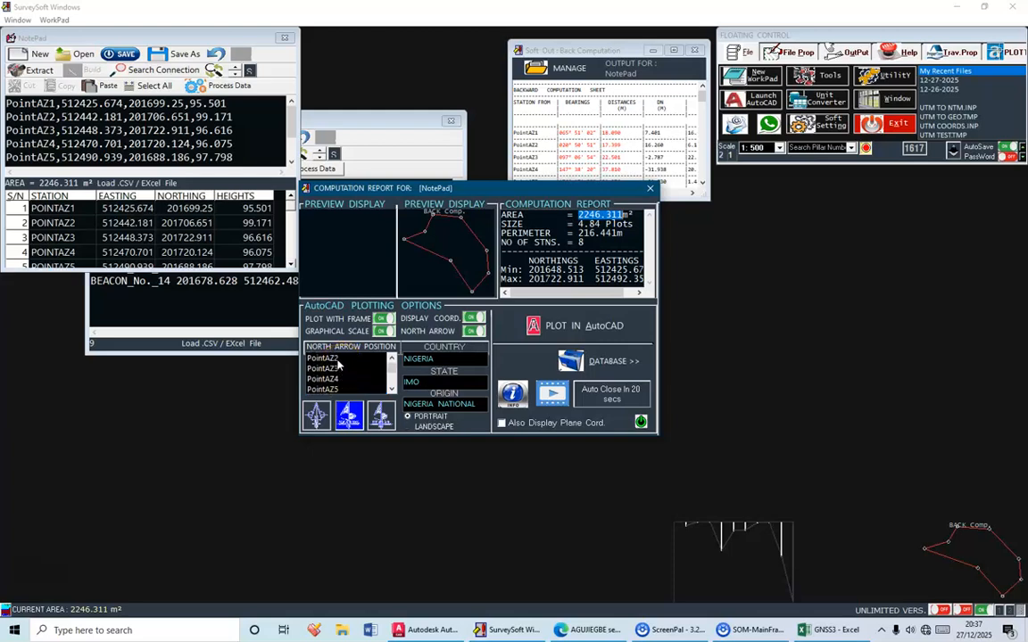
pyautogui.scroll(-1, 360, 381)
pyautogui.scroll(-2, 360, 381)
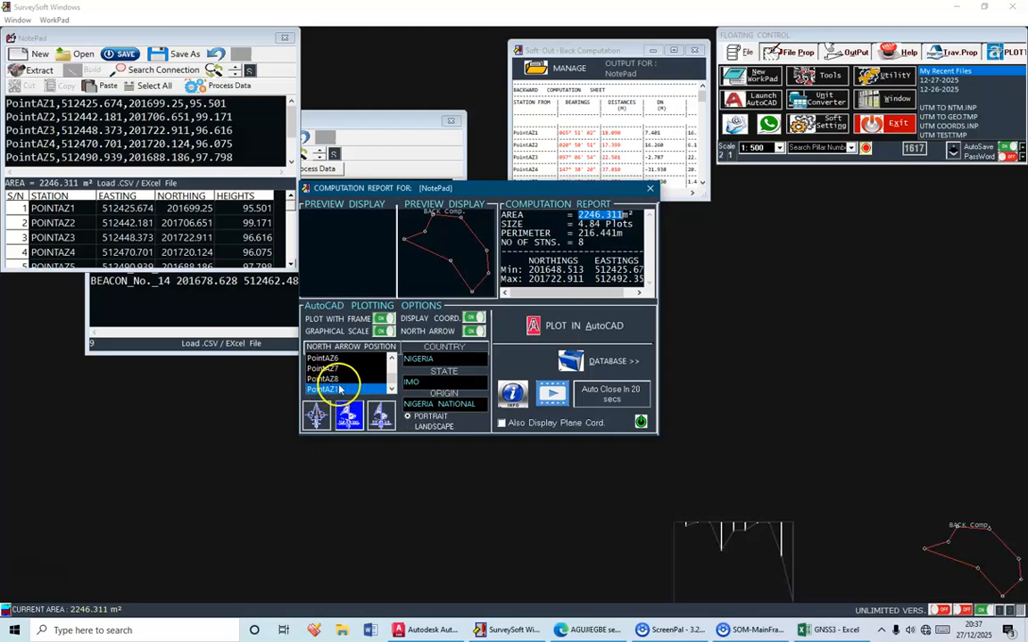
pyautogui.click(328, 368)
pyautogui.click(324, 358)
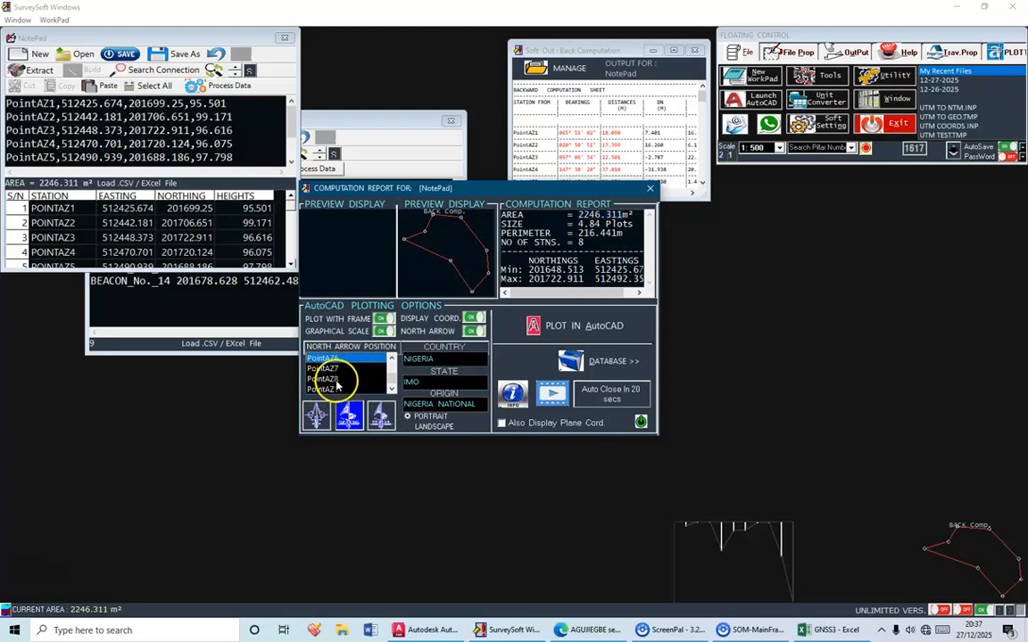
pyautogui.click(329, 390)
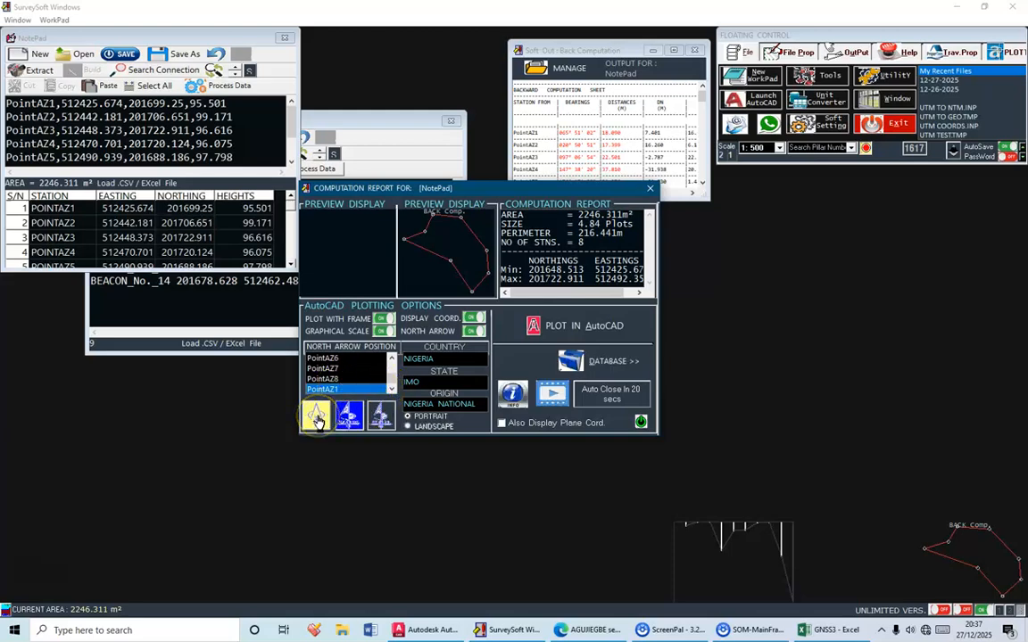
pyautogui.click(346, 417)
pyautogui.click(375, 419)
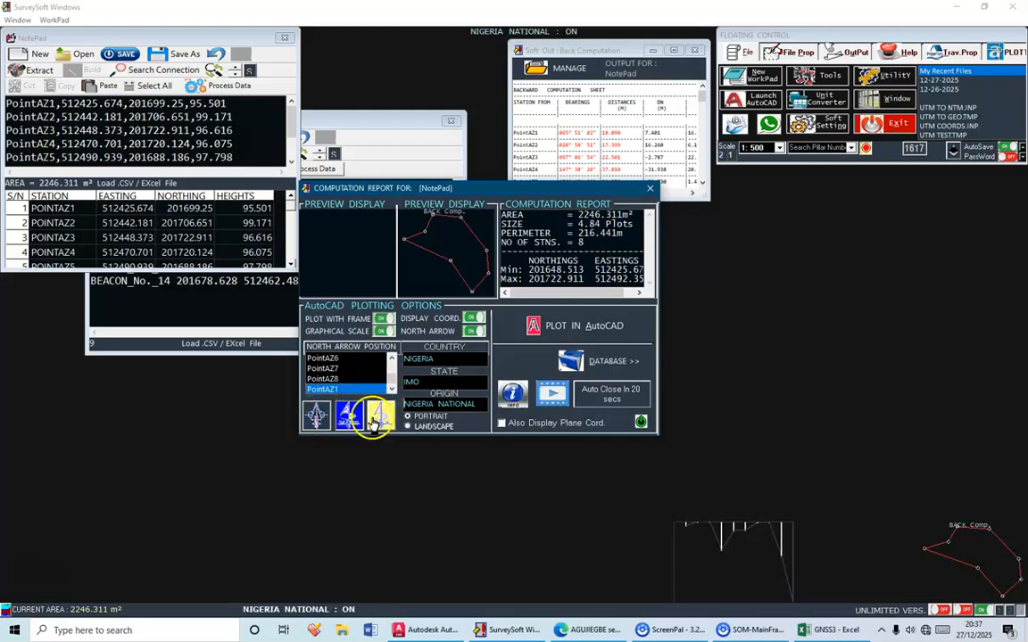
pyautogui.click(349, 418)
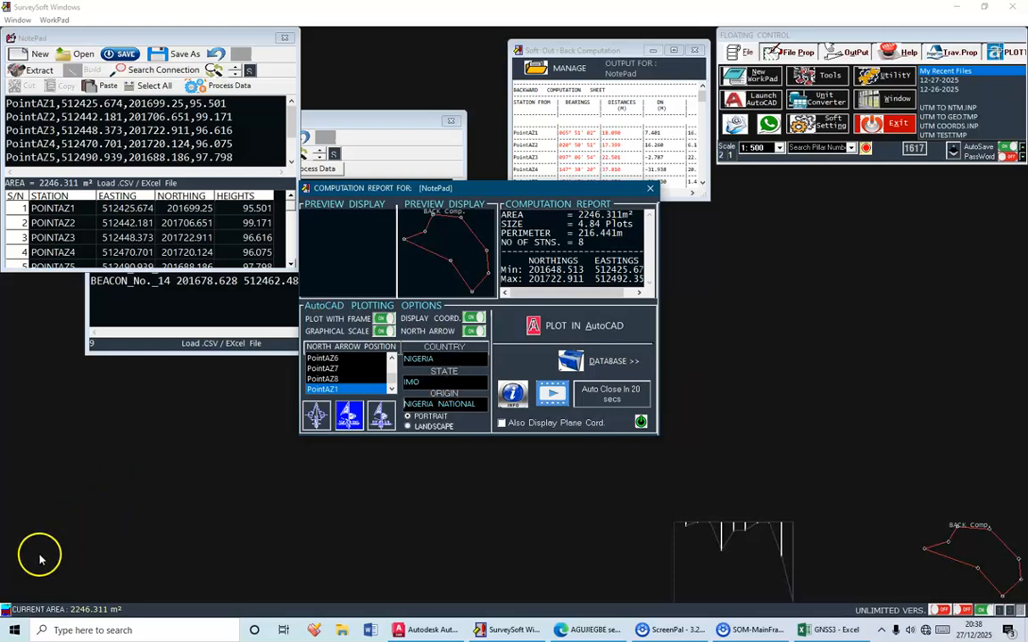
# Plot the computed traverse in AutoCAD with the current plotting options
pyautogui.click(40, 561)
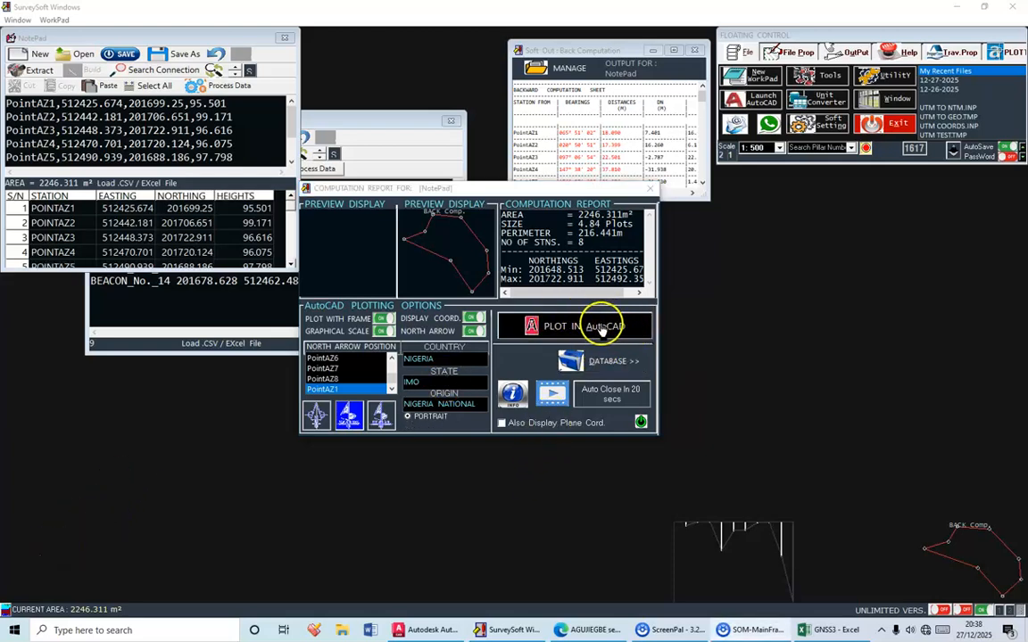
pyautogui.click(628, 330)
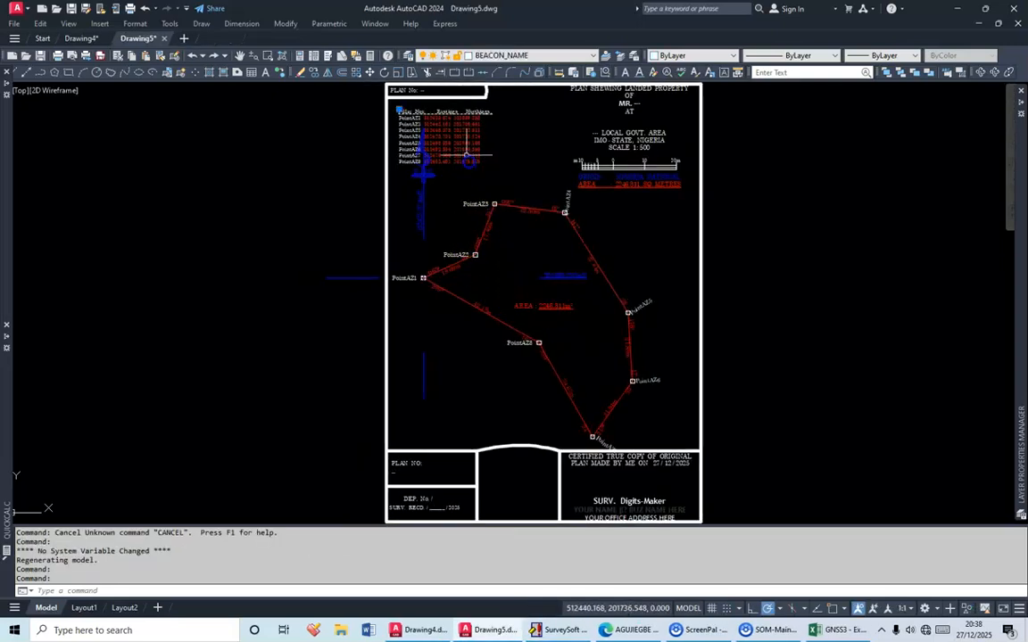
# Move the pillar coordinate table into the empty space below the PointAZ1–PointAZ8 boundary line, above the plan number block
pyautogui.click(369, 72)
pyautogui.click(437, 108)
pyautogui.scroll(2, 481, 389)
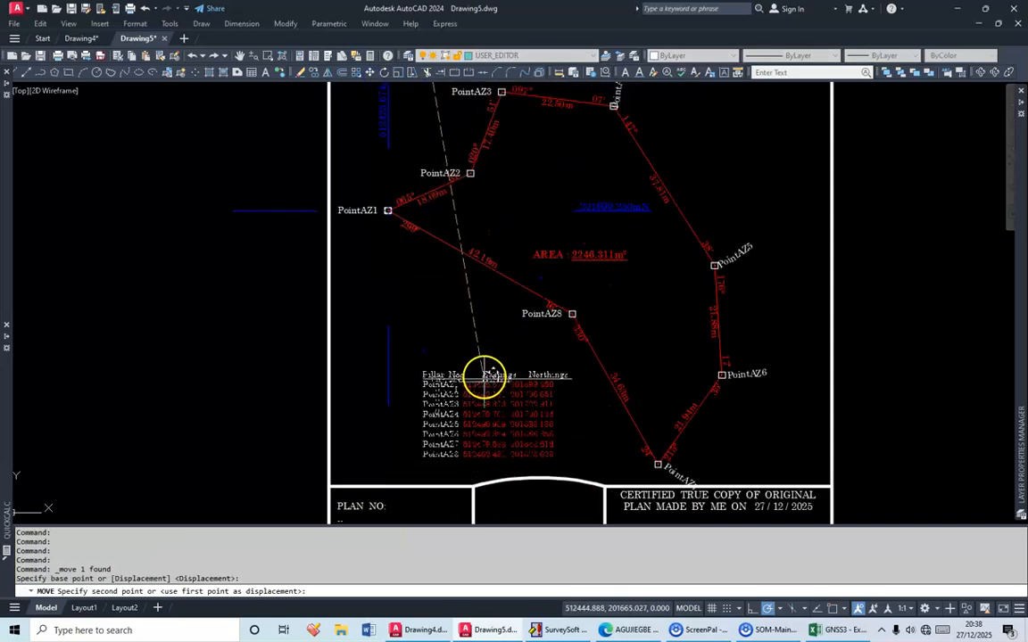
pyautogui.click(484, 371)
# Replace the owner placeholder after "MR." in the plan title with "NAME"
pyautogui.moveTo(536, 257)
pyautogui.mouseDown(button='middle')
pyautogui.moveTo(494, 373)
pyautogui.moveTo(410, 519)
pyautogui.mouseUp(button='middle')
pyautogui.scroll(4, 590, 238)
pyautogui.moveTo(599, 198); pyautogui.dragTo(540, 351, button='middle')
pyautogui.click(554, 290)
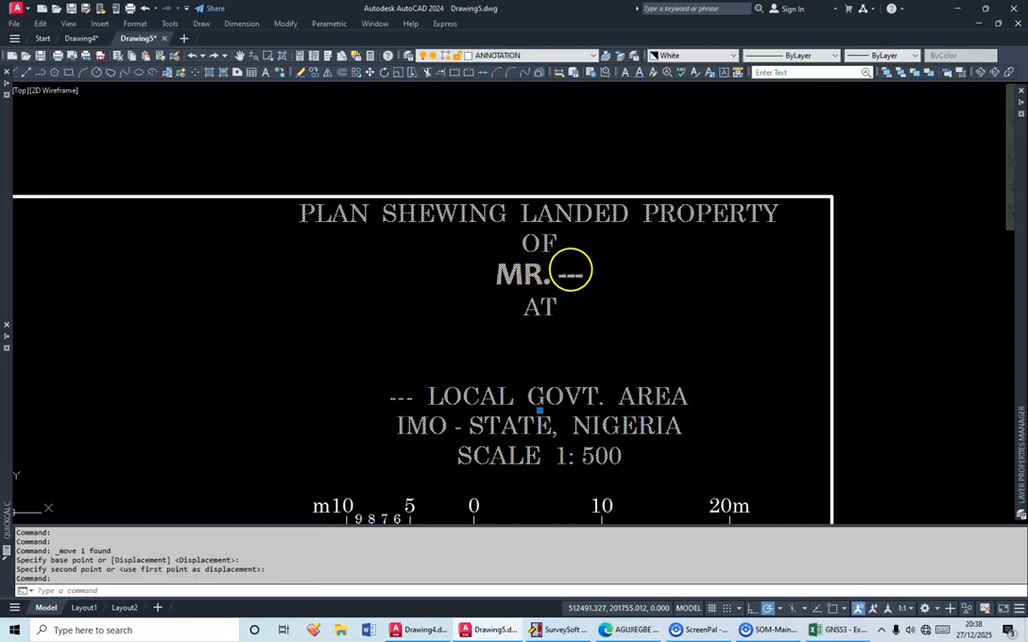
pyautogui.doubleClick(540, 244)
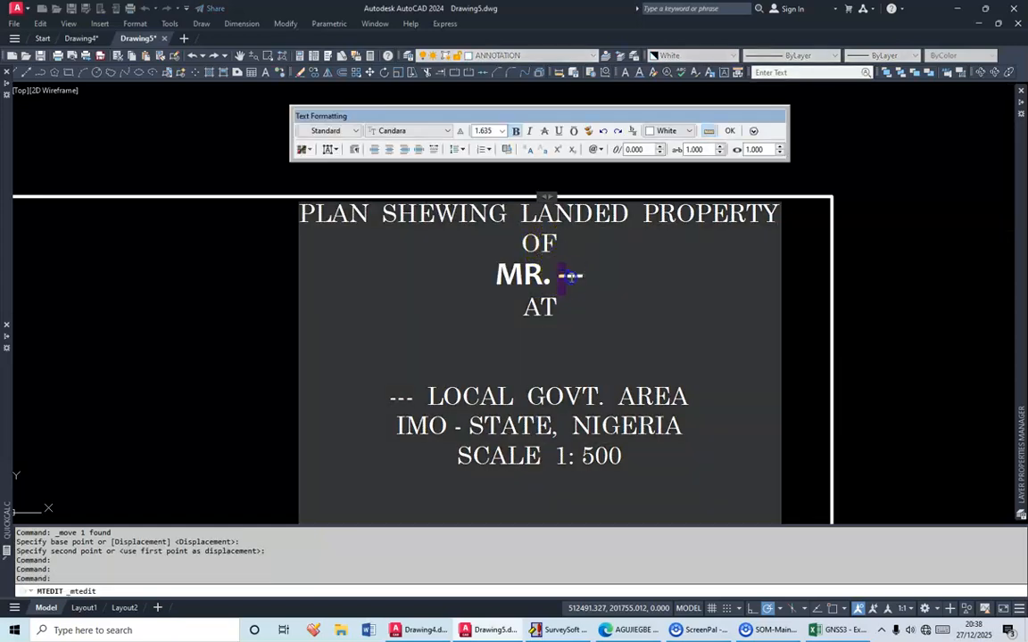
pyautogui.write('AME')
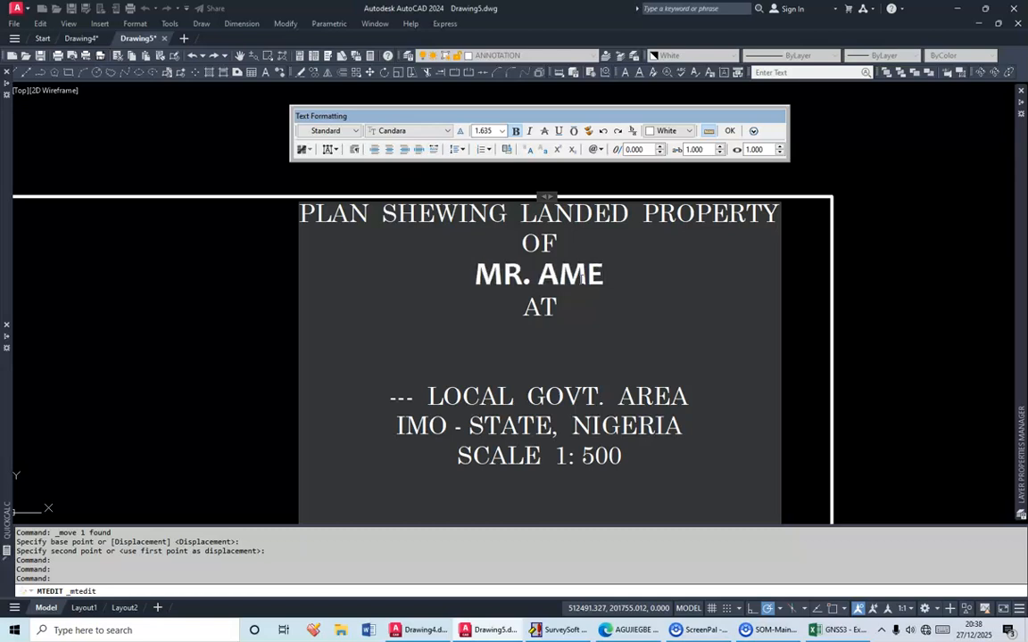
pyautogui.write(' N')
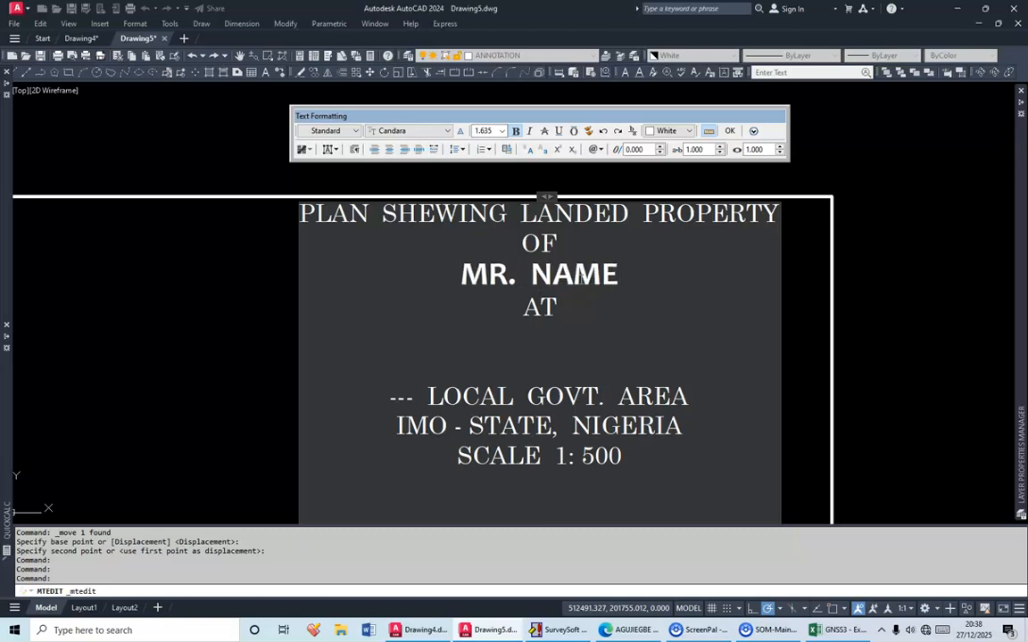
pyautogui.click(851, 159)
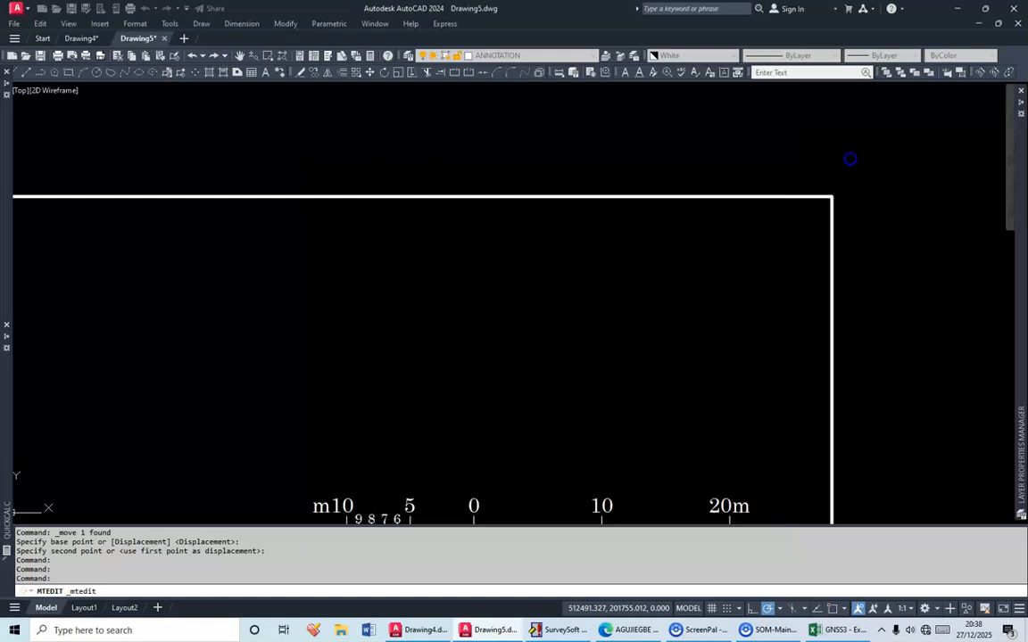
# Examine the plotted plan's certification block, point labels, bearings and distances, and area text
pyautogui.scroll(-8, 565, 218)
pyautogui.scroll(2, 542, 475)
pyautogui.moveTo(543, 475); pyautogui.dragTo(528, 372, button='middle')
pyautogui.scroll(6, 528, 369)
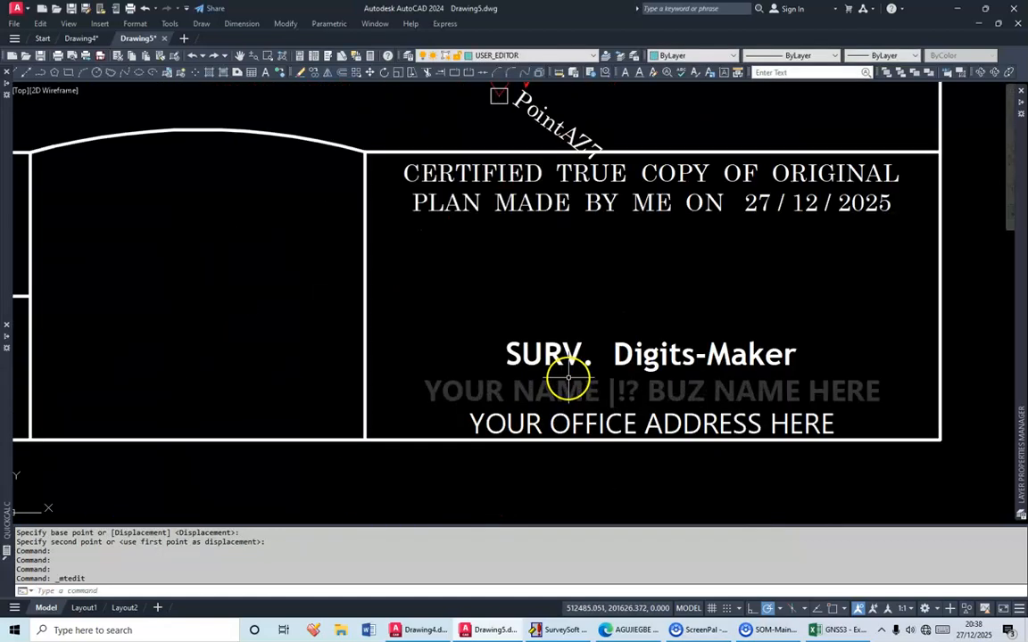
pyautogui.scroll(-6, 595, 381)
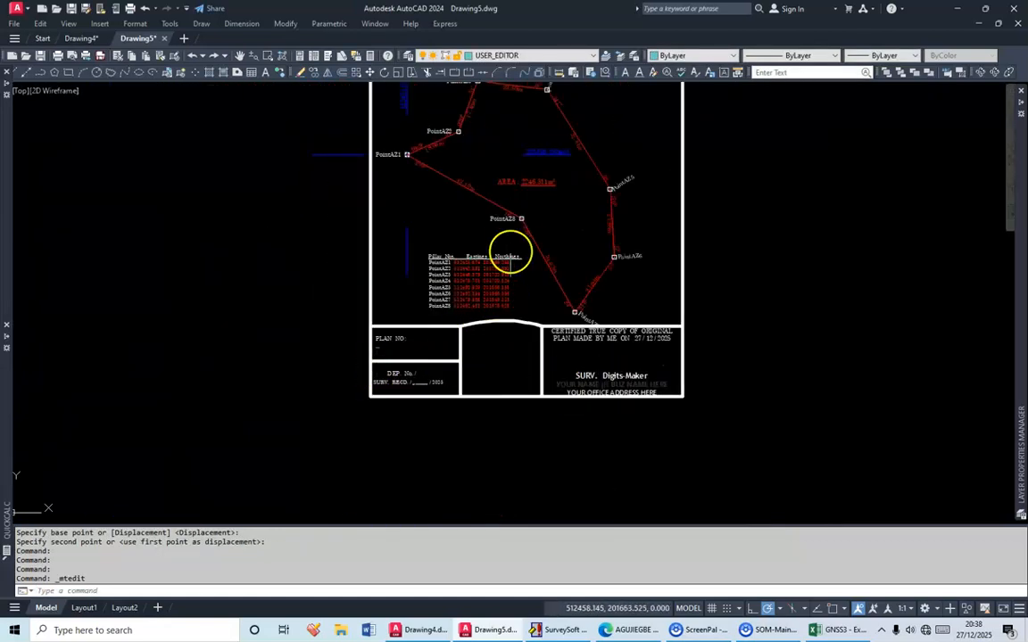
pyautogui.moveTo(509, 248); pyautogui.dragTo(505, 351, button='middle')
pyautogui.scroll(5, 545, 223)
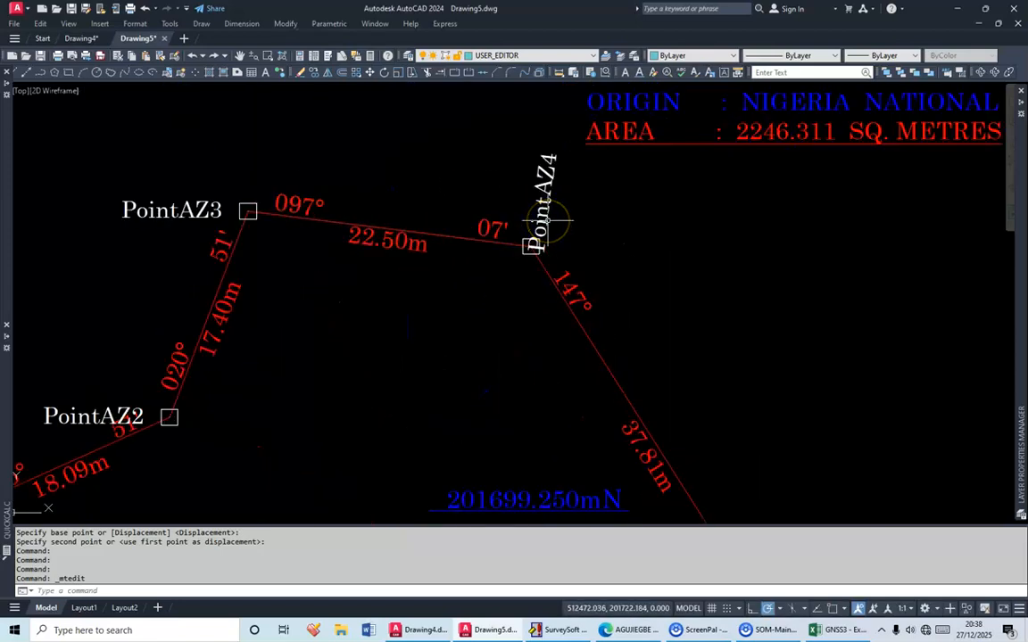
pyautogui.scroll(-6, 547, 220)
pyautogui.scroll(3, 533, 319)
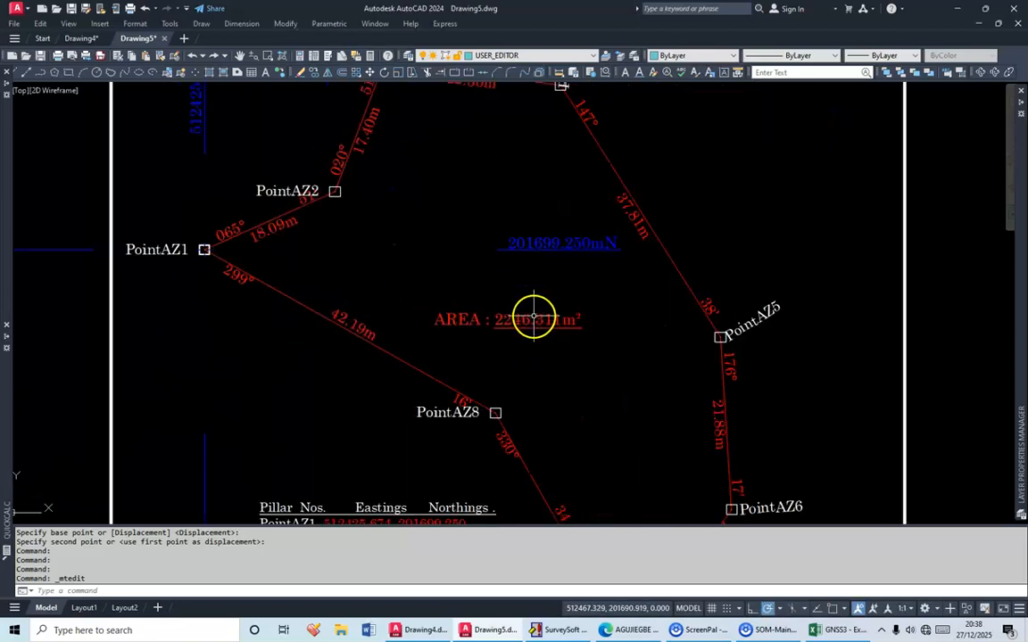
pyautogui.scroll(-1, 533, 318)
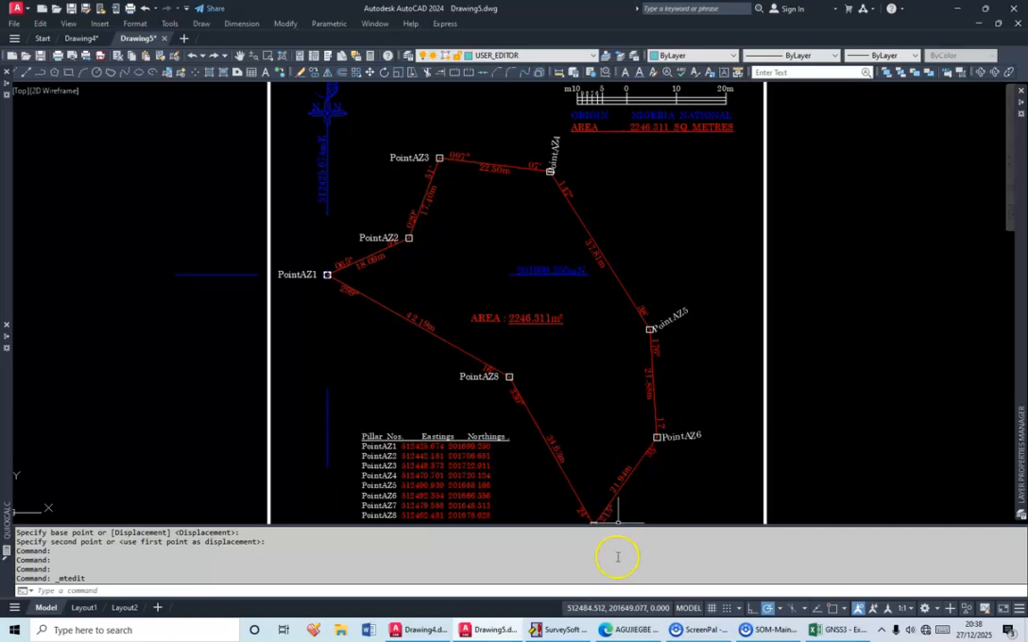
# Switch to SurveySoft, close the computation report, and open a new NotePad placed in the free space below the back computation sheet
pyautogui.click(570, 631)
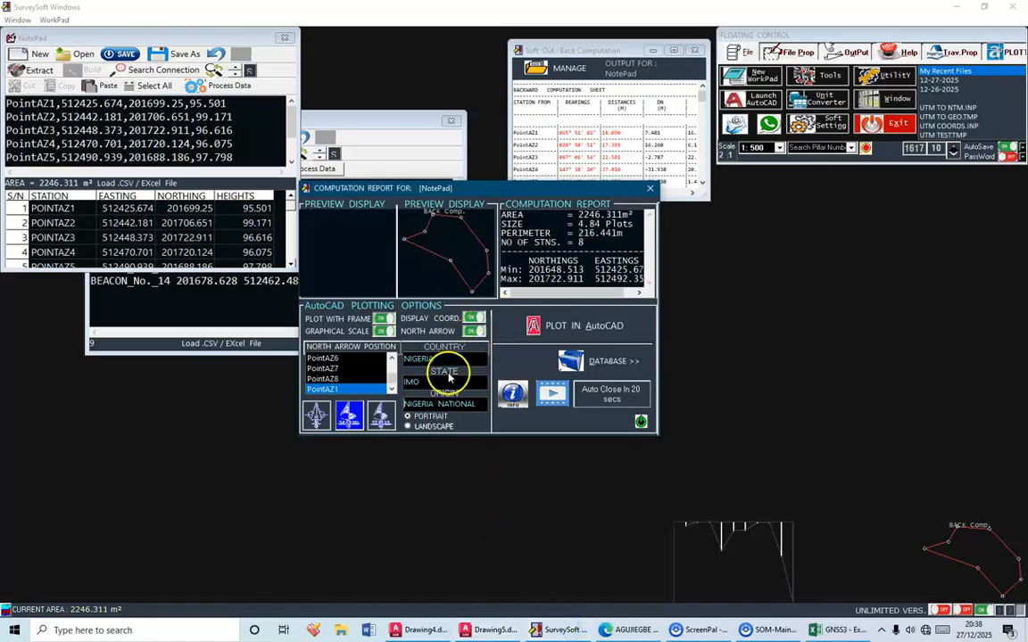
pyautogui.click(642, 423)
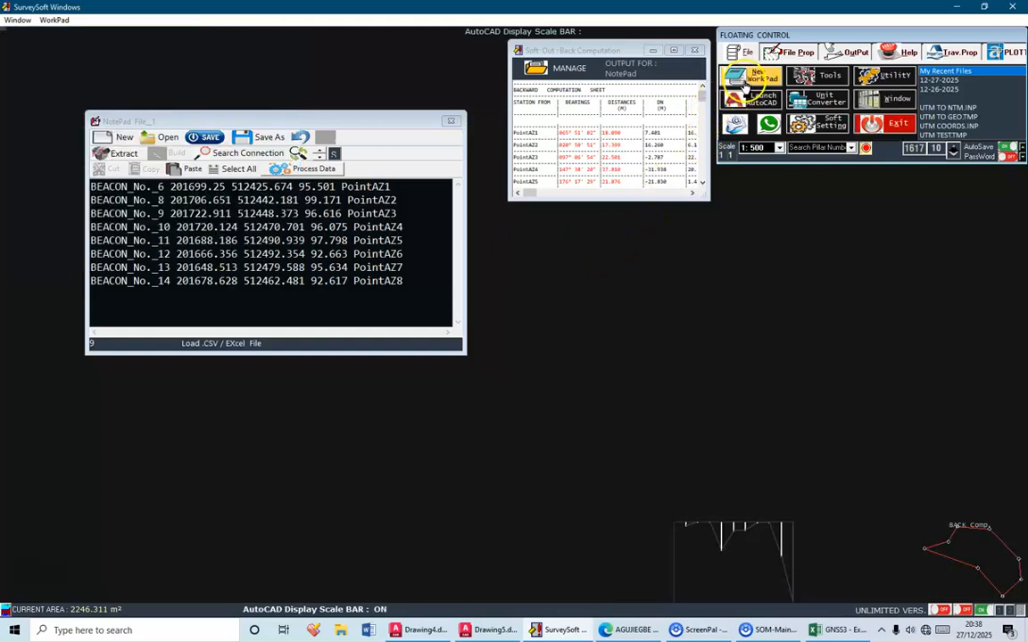
pyautogui.click(748, 81)
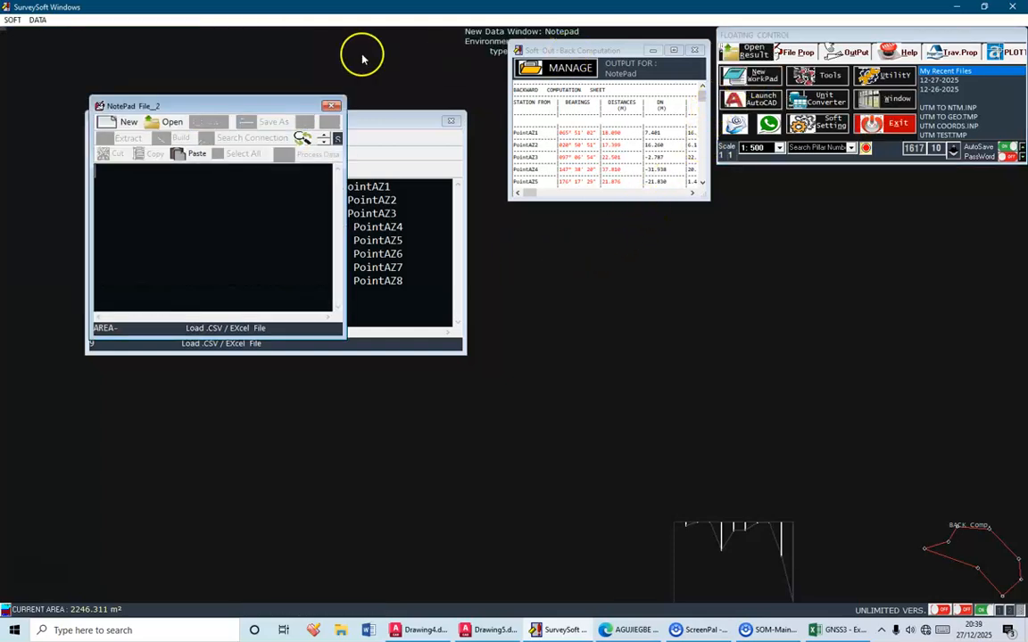
pyautogui.moveTo(282, 103); pyautogui.dragTo(704, 281)
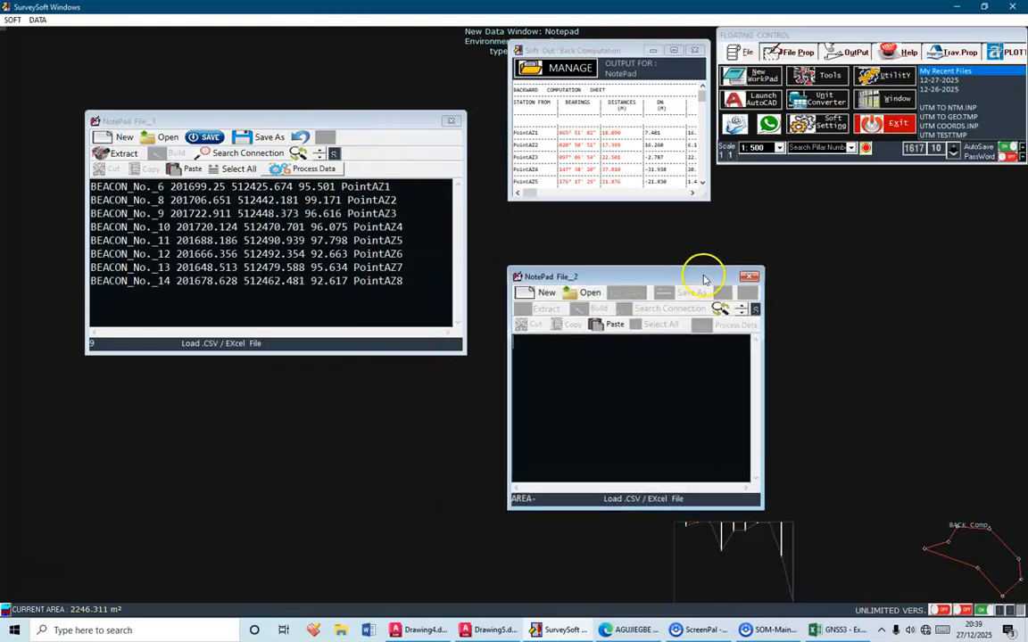
# Widen the empty NotePad and paste into it the coordinate range A1:F9 copied from the GNSS3 workbook in Excel
pyautogui.moveTo(761, 382); pyautogui.dragTo(816, 377)
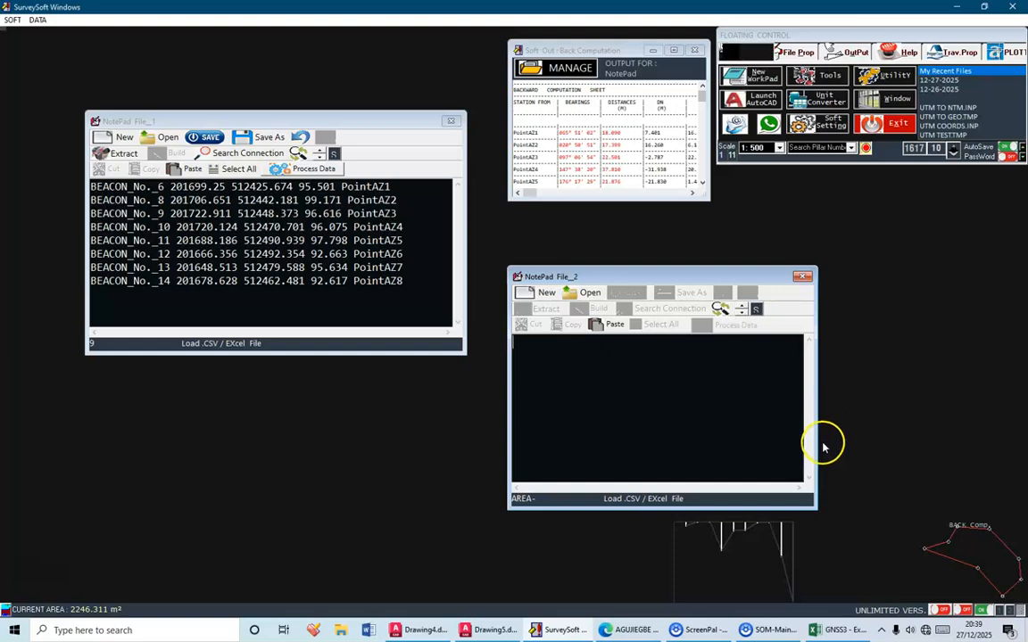
pyautogui.click(830, 630)
pyautogui.click(213, 289)
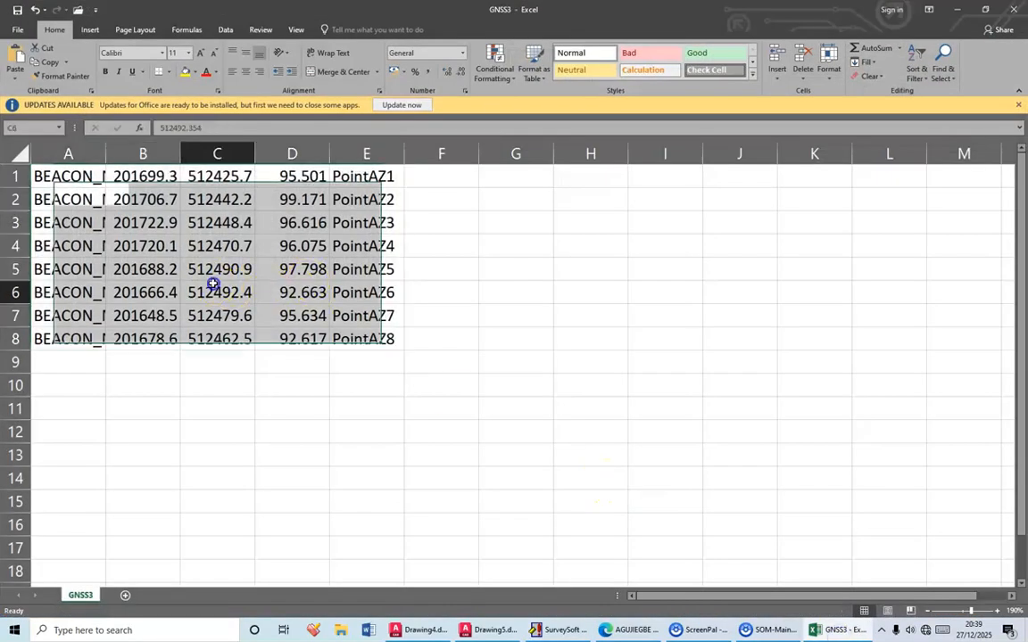
pyautogui.moveTo(413, 356); pyautogui.dragTo(54, 177)
pyautogui.click(46, 62)
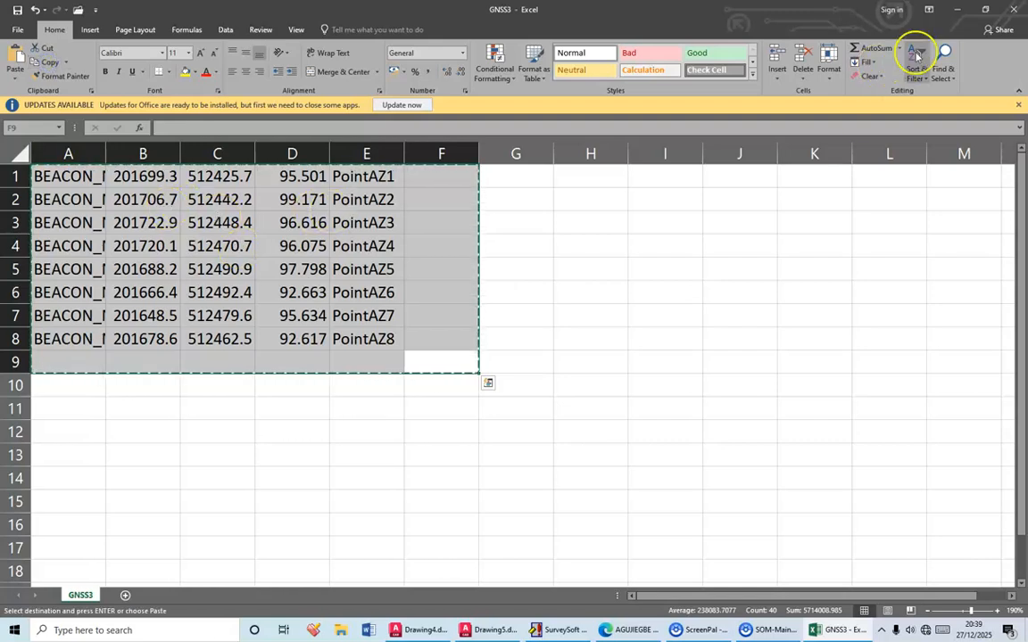
pyautogui.click(957, 9)
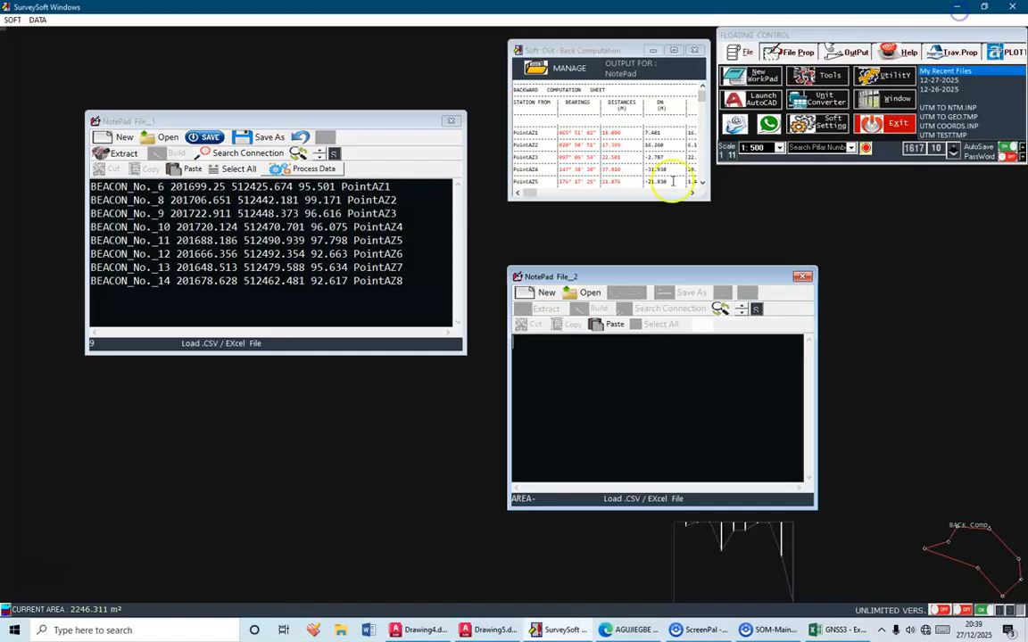
pyautogui.click(612, 327)
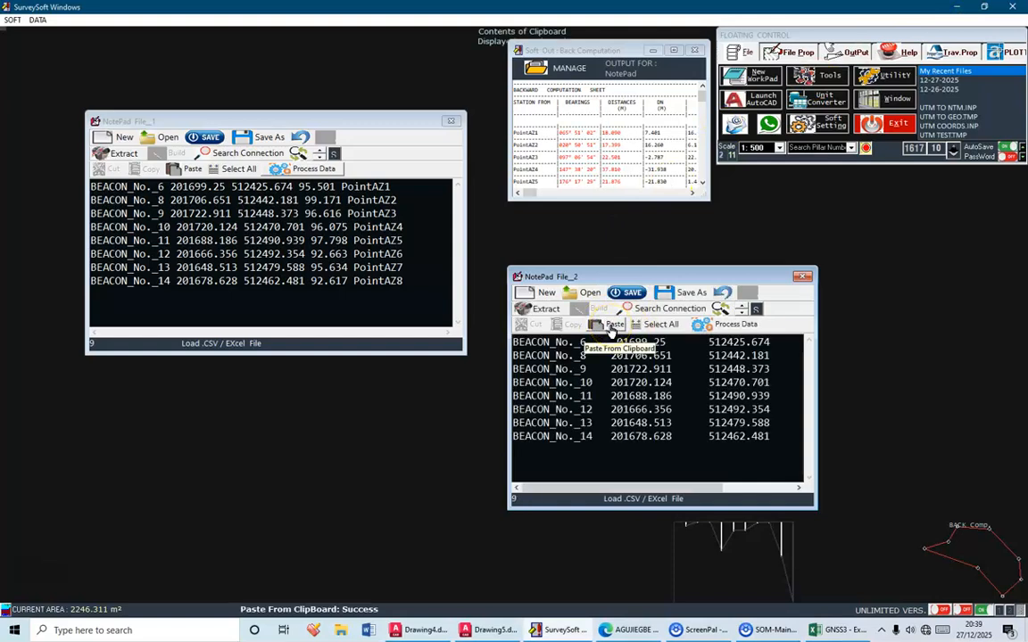
# Process the pasted NotePad data and assign the beacon number column as PT./ STN ID
pyautogui.click(733, 327)
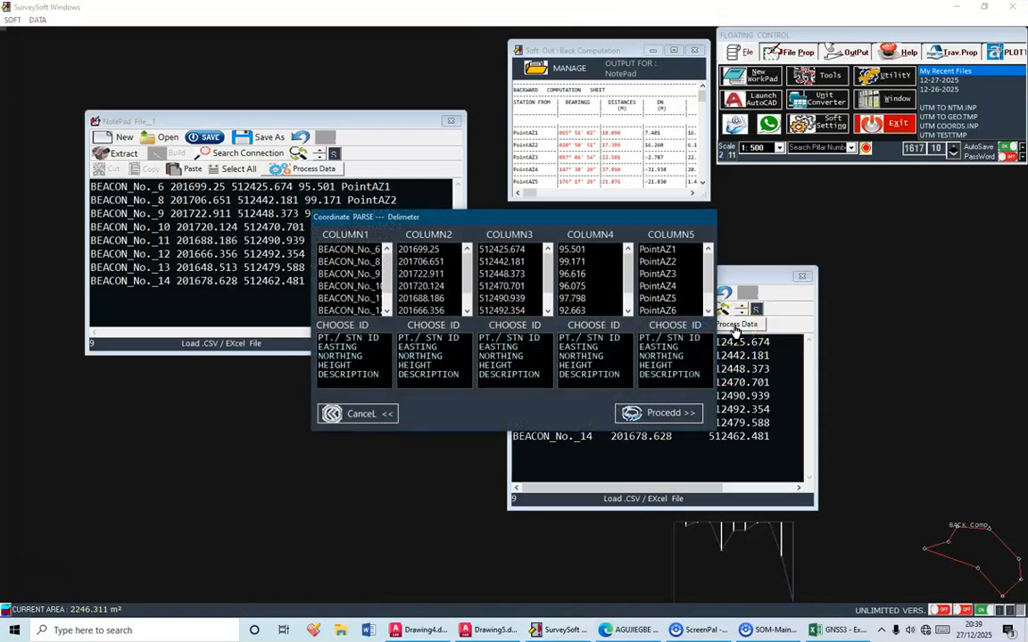
pyautogui.click(363, 340)
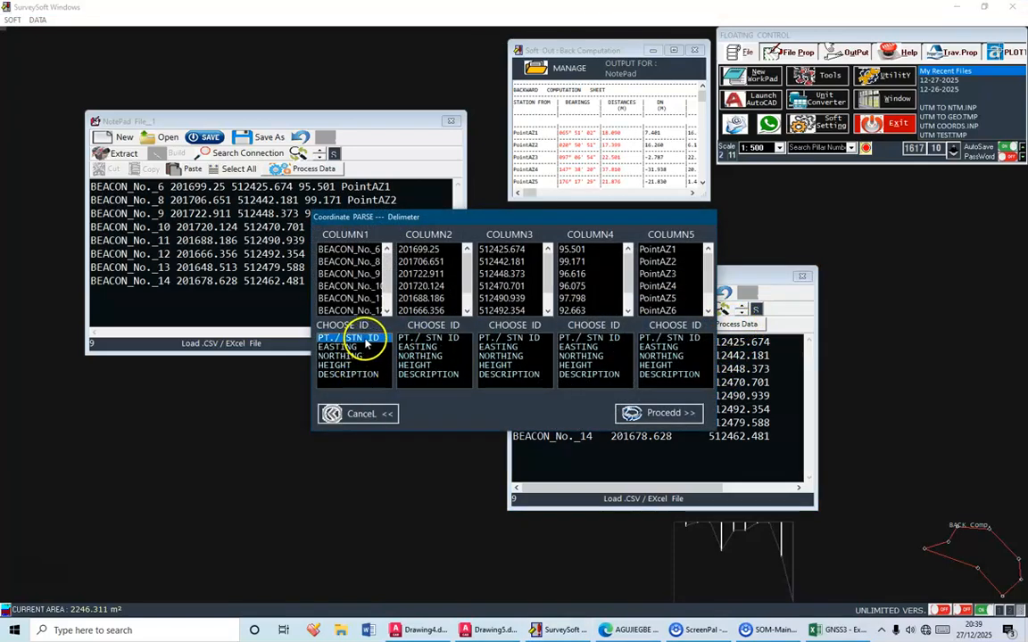